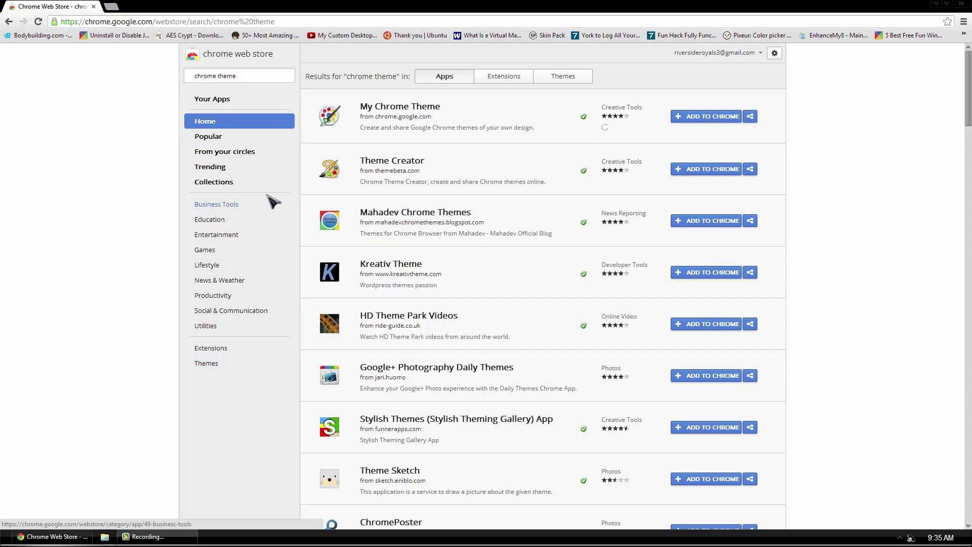
# - Add the My Chrome Theme app to Chrome from its Web Store listing, confirming with Add
pyautogui.click(381, 107)
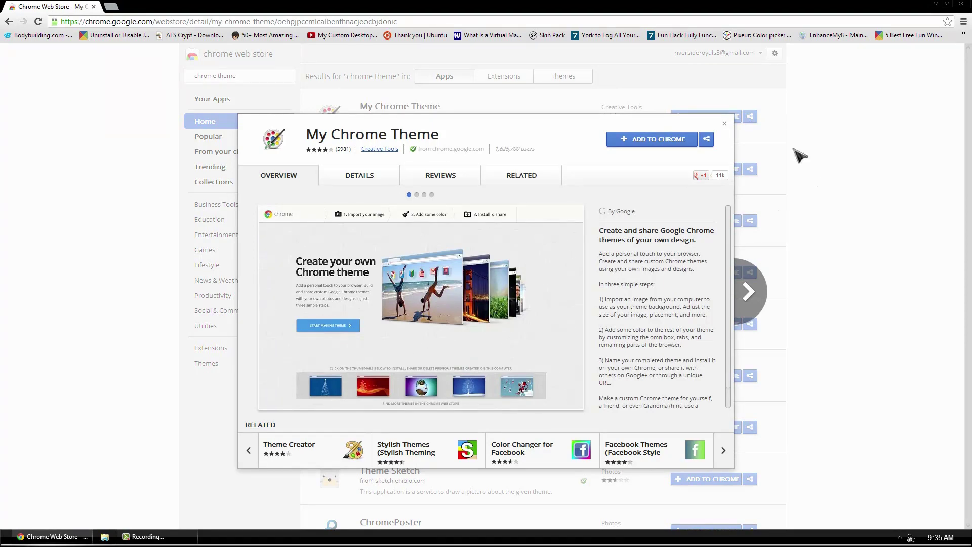
pyautogui.click(724, 124)
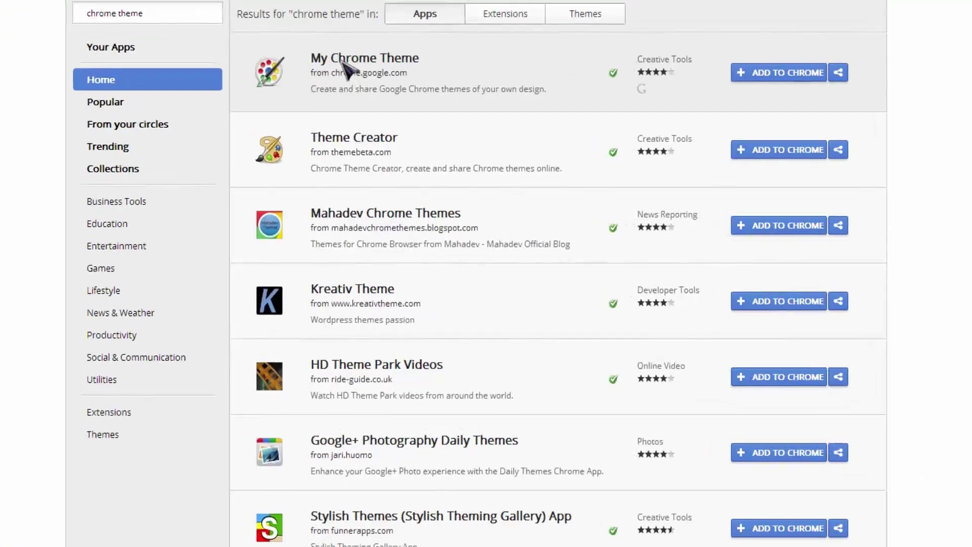
pyautogui.click(335, 94)
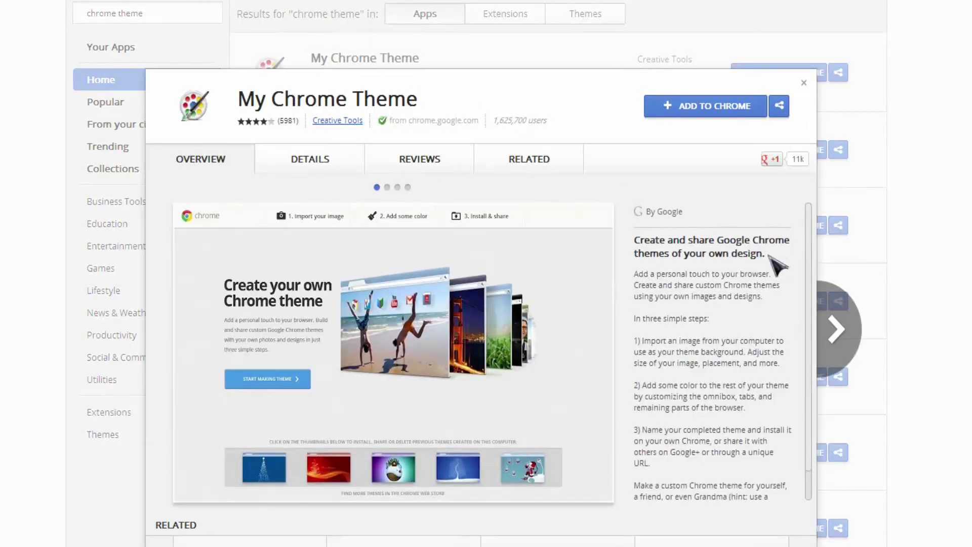
pyautogui.scroll(-1, 809, 292)
pyautogui.scroll(1, 809, 253)
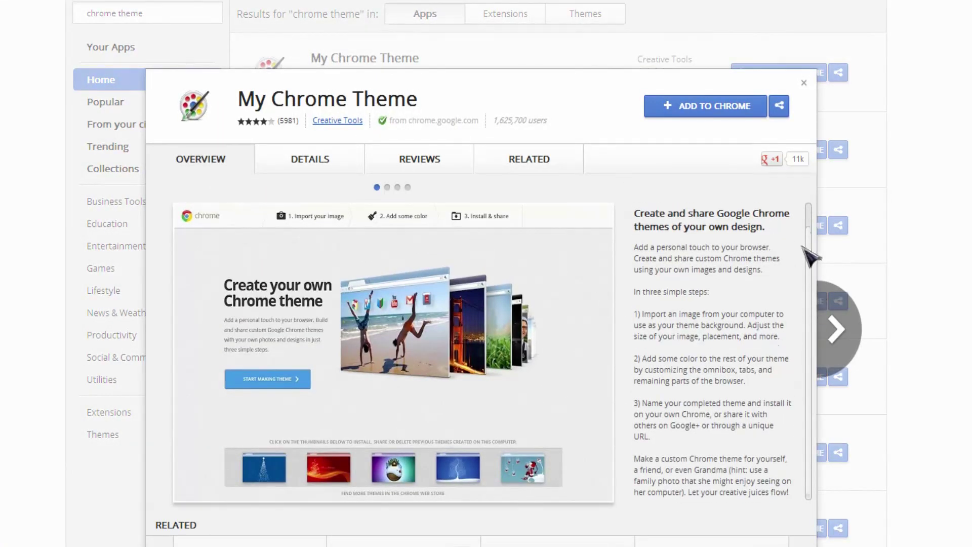
pyautogui.click(688, 113)
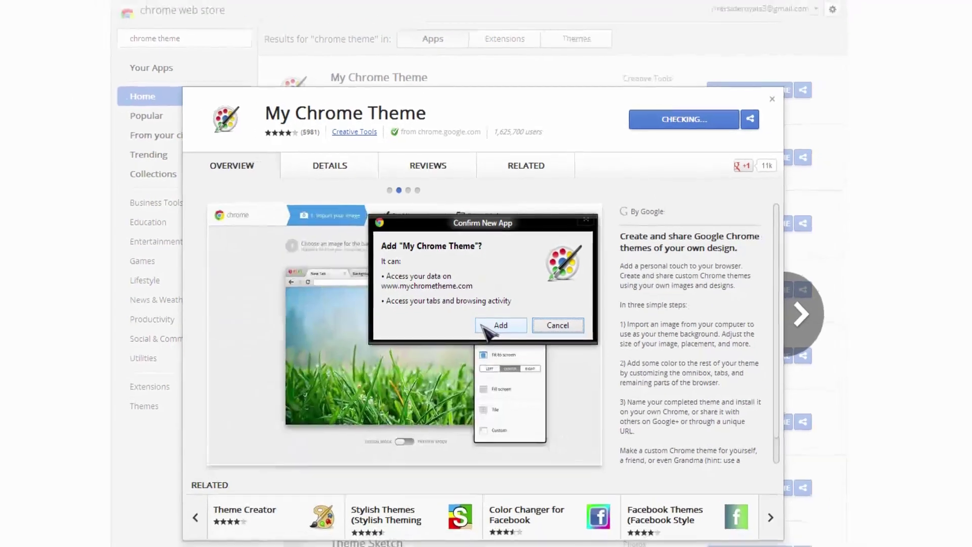
pyautogui.click(487, 327)
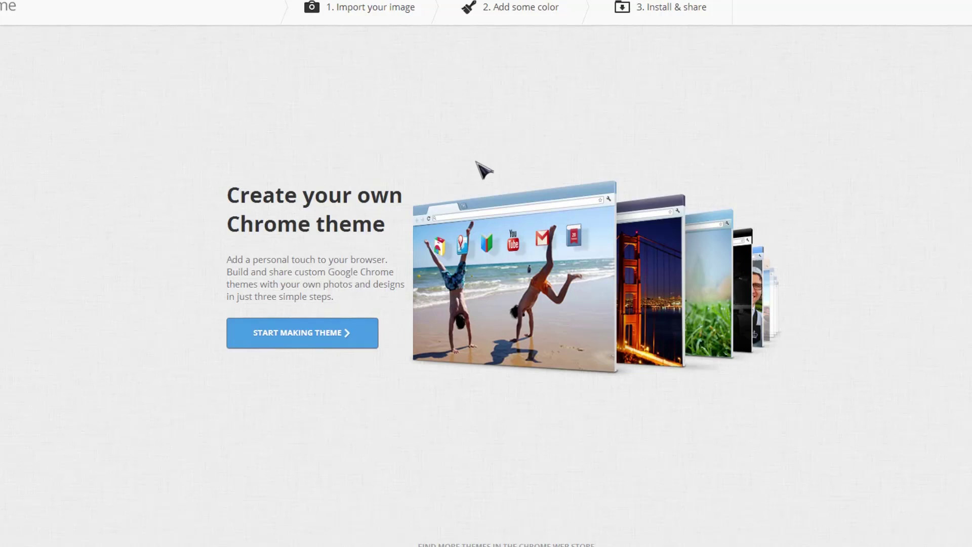
# - Start a new theme from the My Chrome Theme welcome page
pyautogui.click(329, 339)
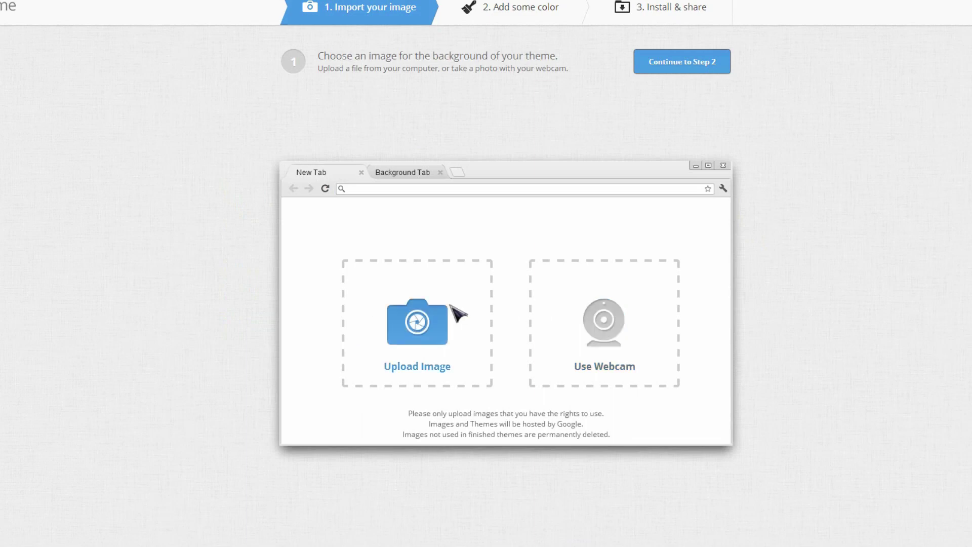
# - Upload timeexplosion.jpg from the computer as the theme background image
pyautogui.click(419, 326)
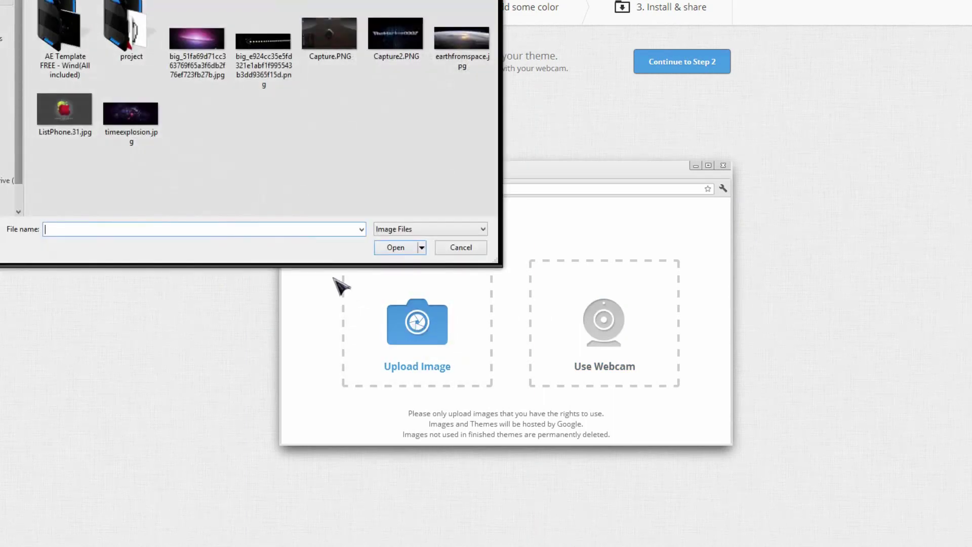
pyautogui.click(132, 118)
pyautogui.click(395, 248)
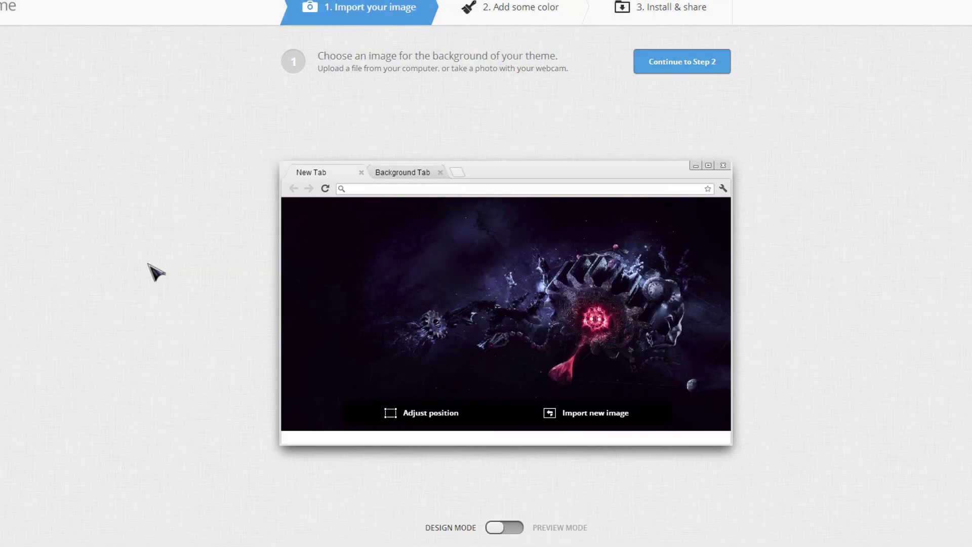
# - Try Fit, Fill and Tile placements, keep the space image tiled, and continue to step 2
pyautogui.click(389, 413)
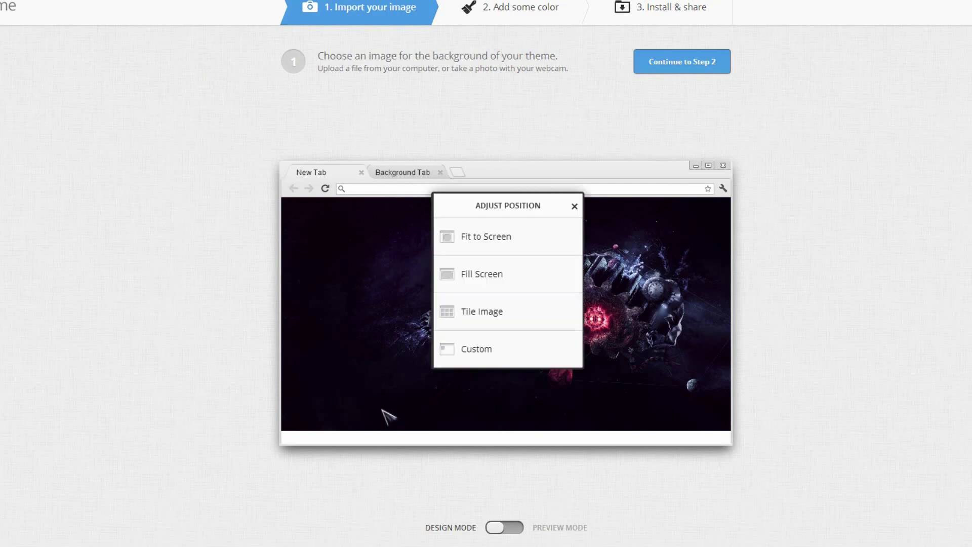
pyautogui.click(499, 238)
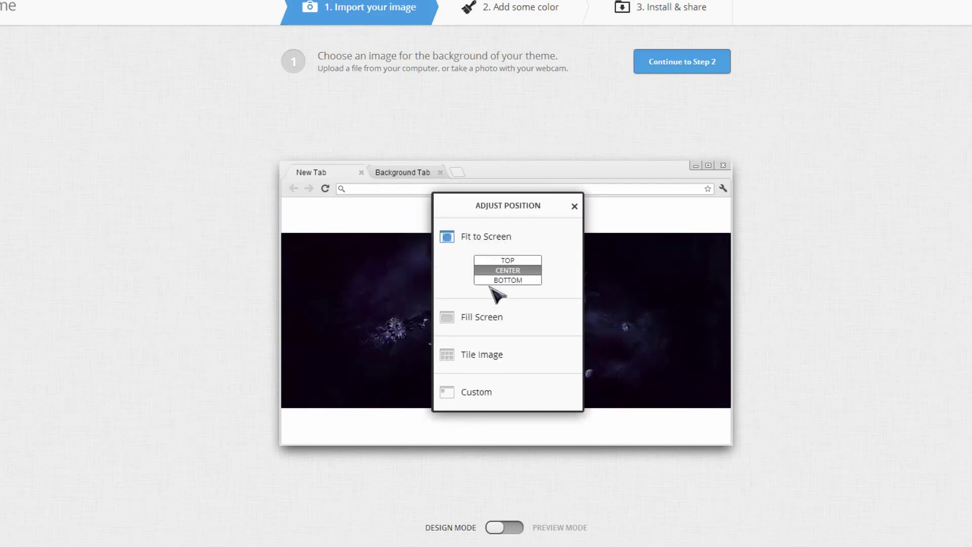
pyautogui.click(507, 280)
pyautogui.click(509, 261)
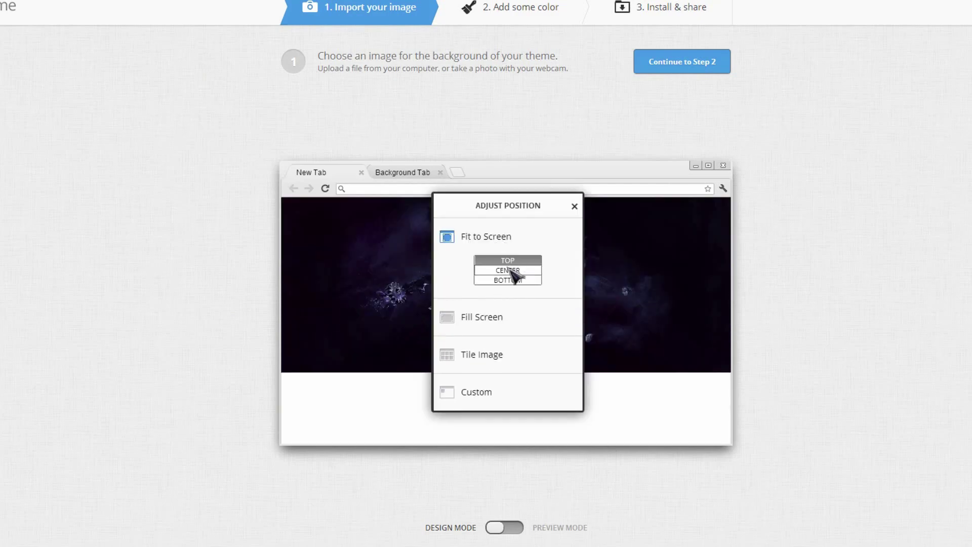
pyautogui.click(511, 271)
pyautogui.click(447, 318)
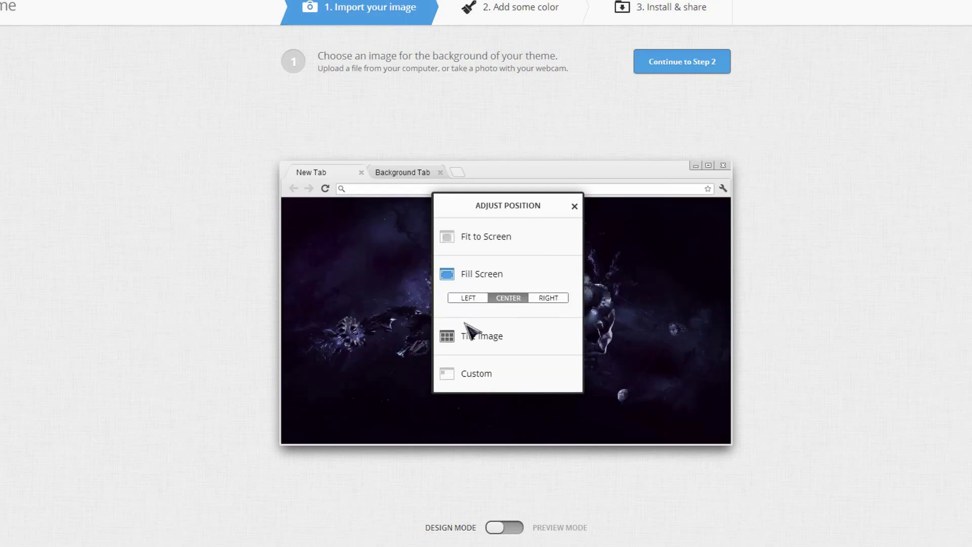
pyautogui.click(458, 338)
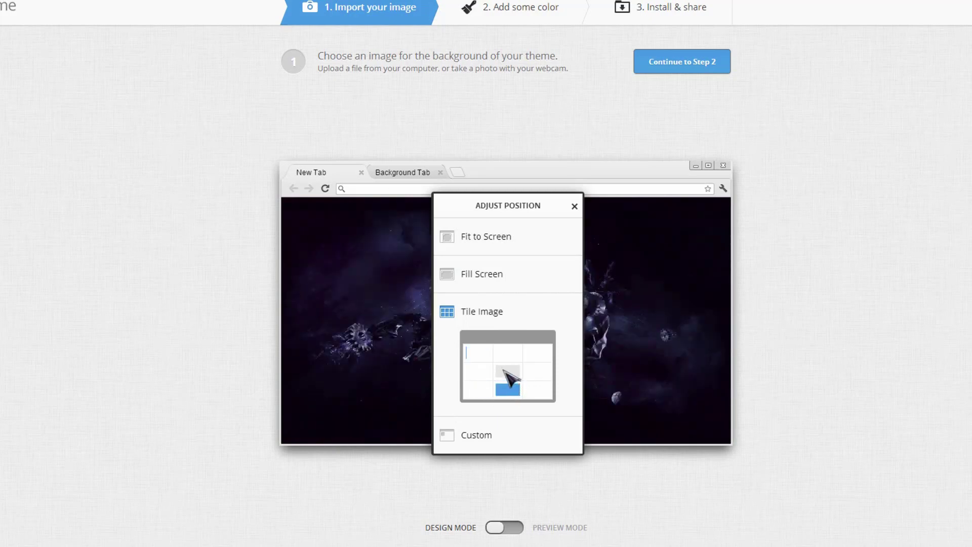
pyautogui.click(574, 206)
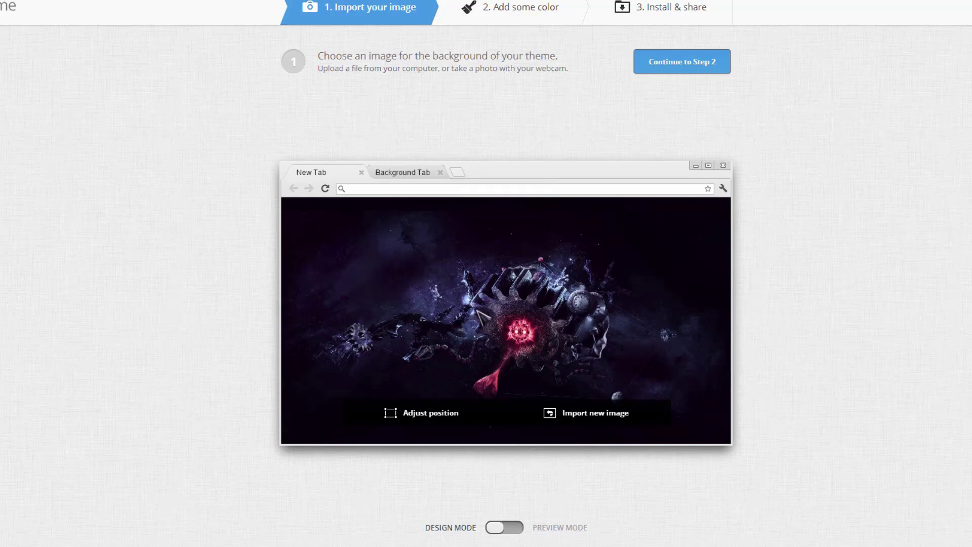
pyautogui.click(668, 65)
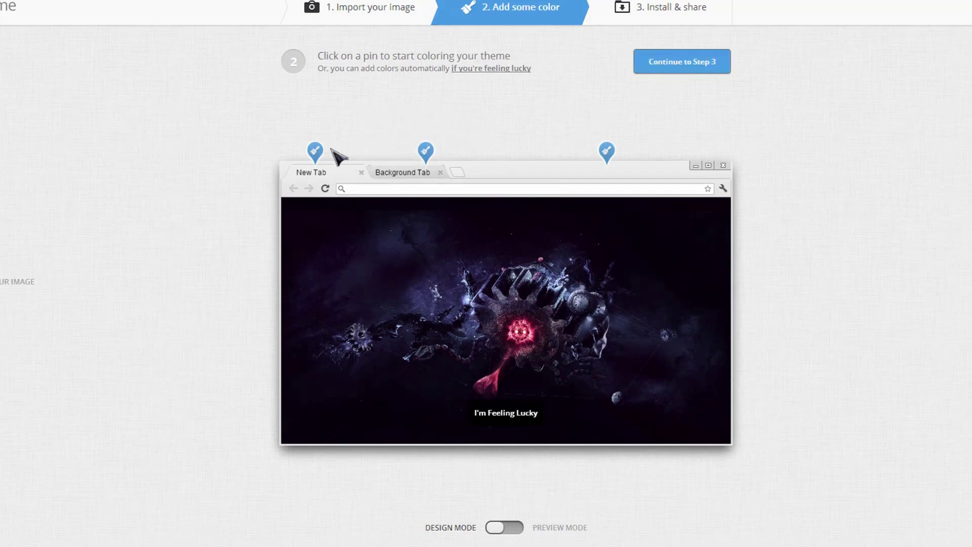
# - Set the toolbar colour to dark grey
pyautogui.click(315, 151)
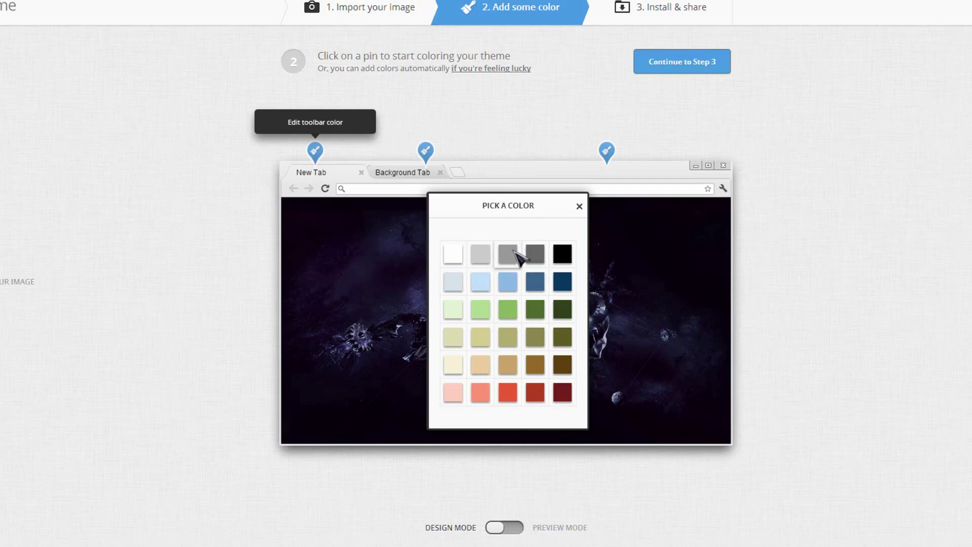
pyautogui.click(529, 258)
pyautogui.click(567, 258)
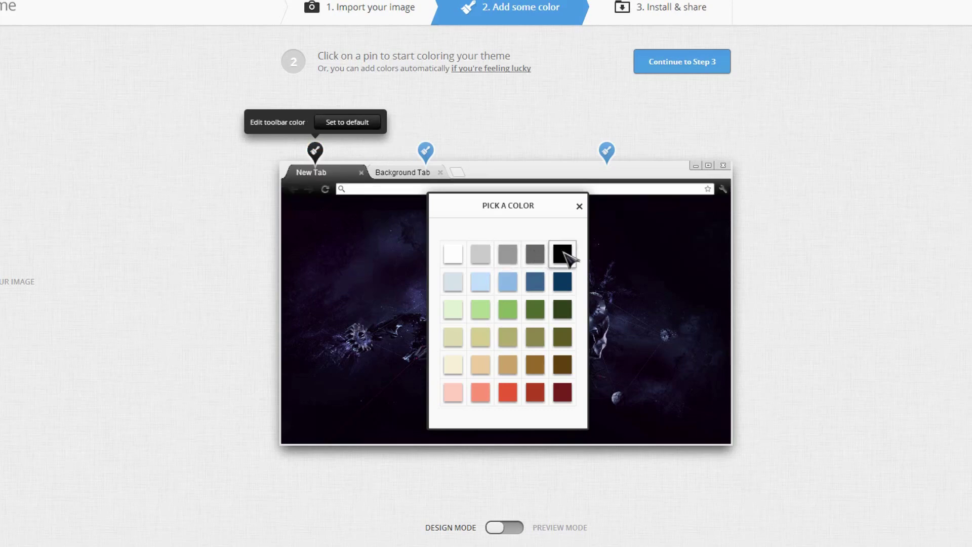
pyautogui.click(522, 254)
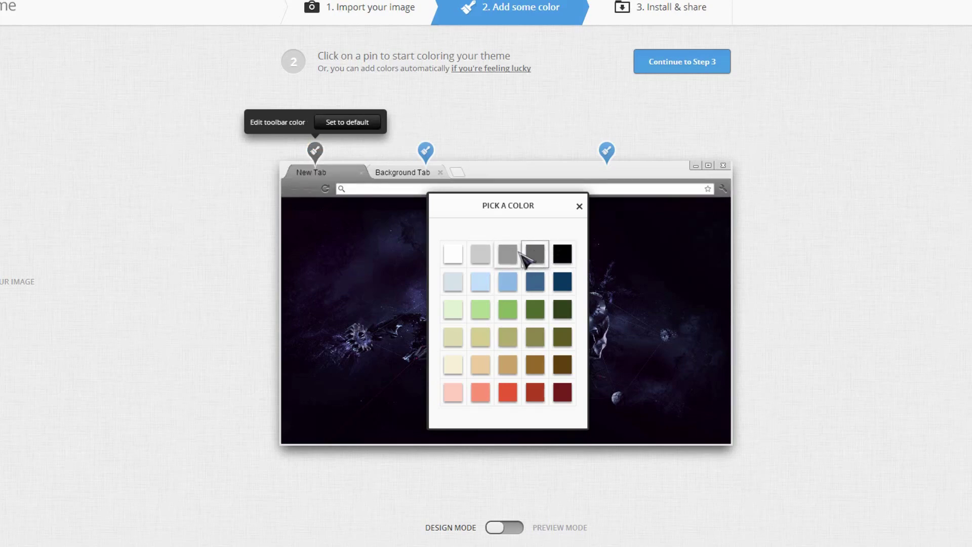
pyautogui.click(580, 206)
# - Make the background tab black and the window frame grey, then continue to step 3
pyautogui.click(425, 151)
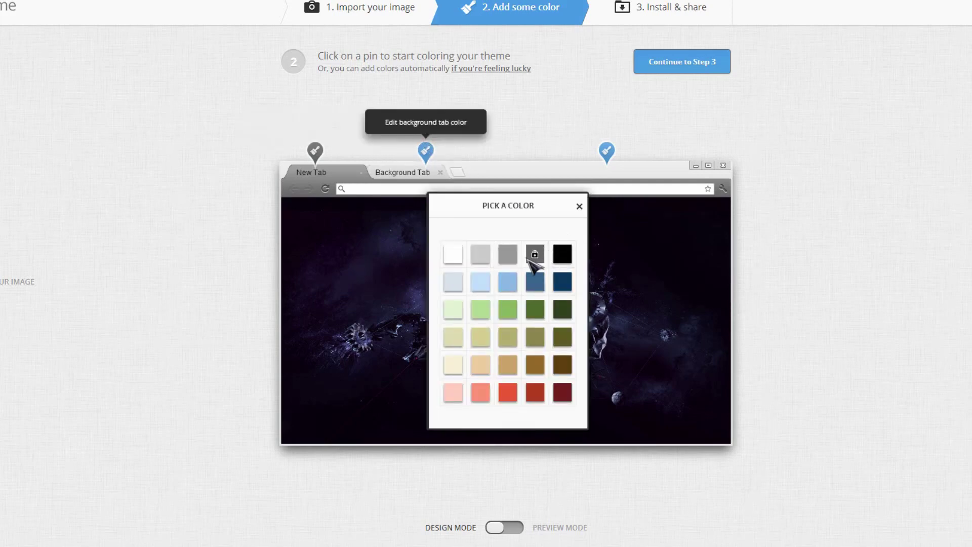
pyautogui.click(566, 257)
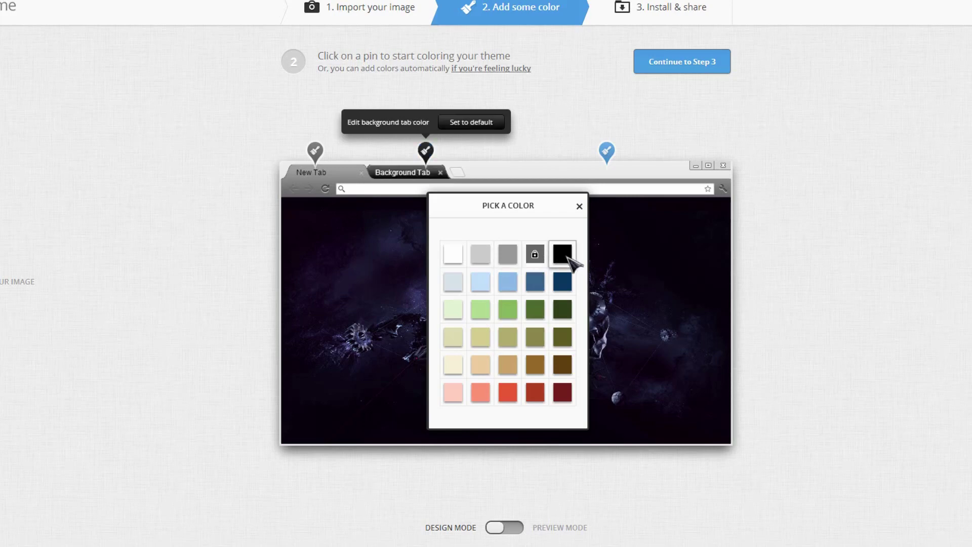
pyautogui.click(579, 206)
pyautogui.click(607, 151)
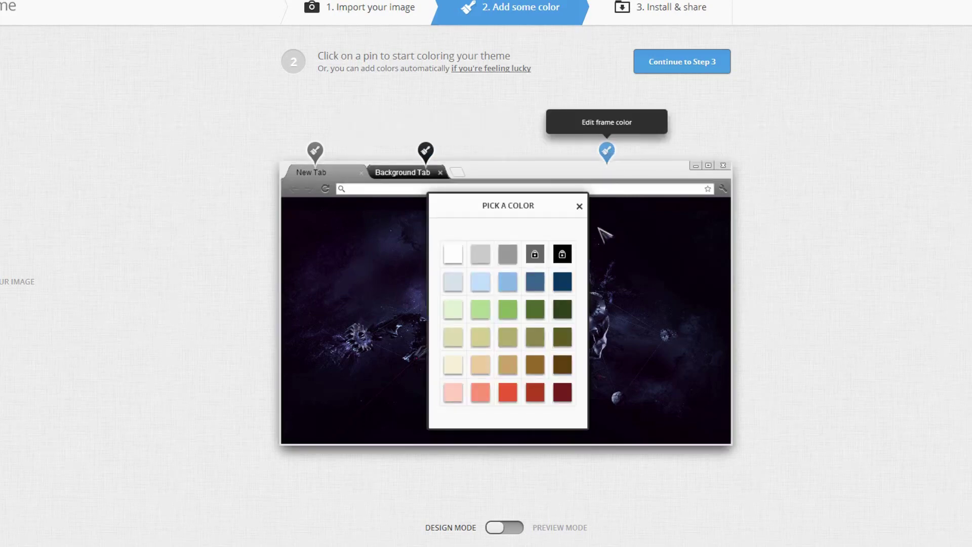
pyautogui.click(509, 260)
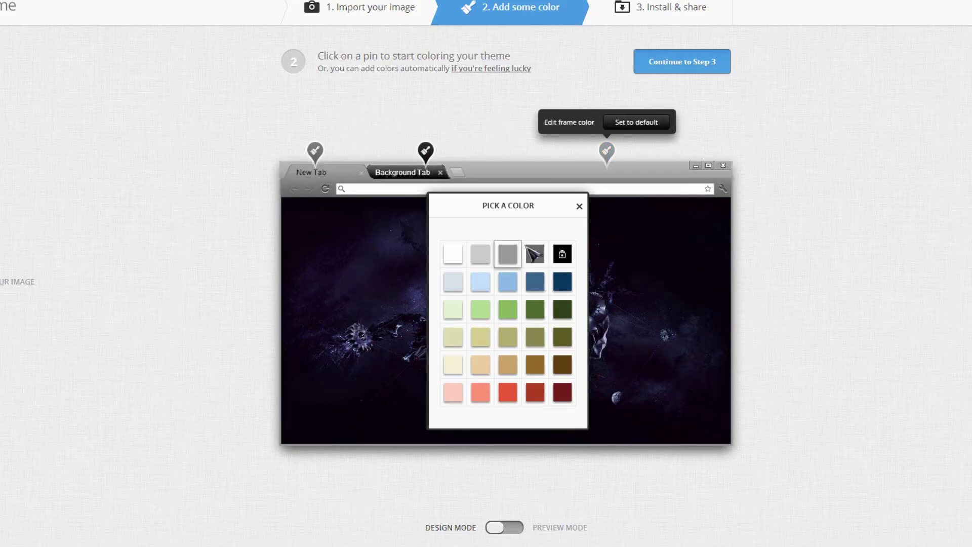
pyautogui.click(580, 207)
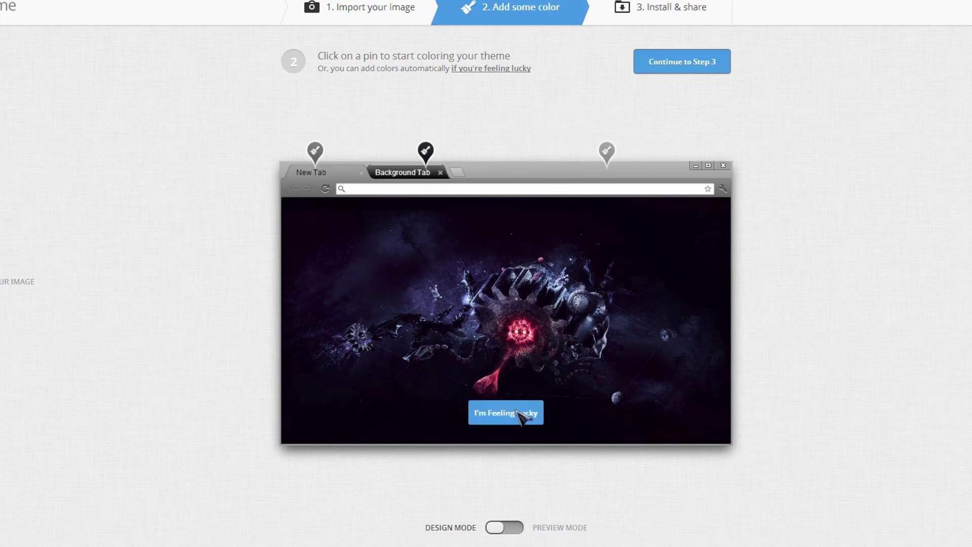
pyautogui.click(709, 63)
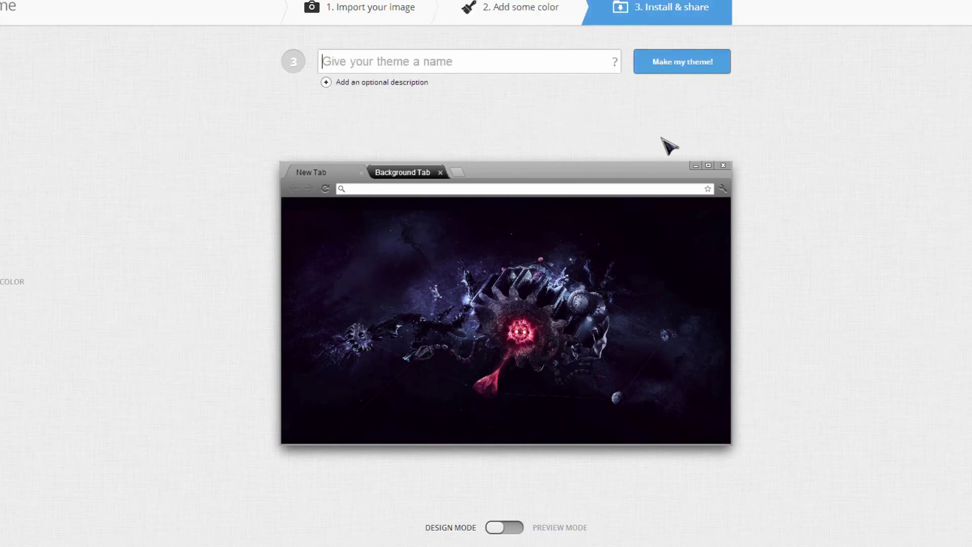
# - Name the theme 'TheHacker0007', describe it as 'abstract theme', and generate it
pyautogui.write('TheHacker0007')
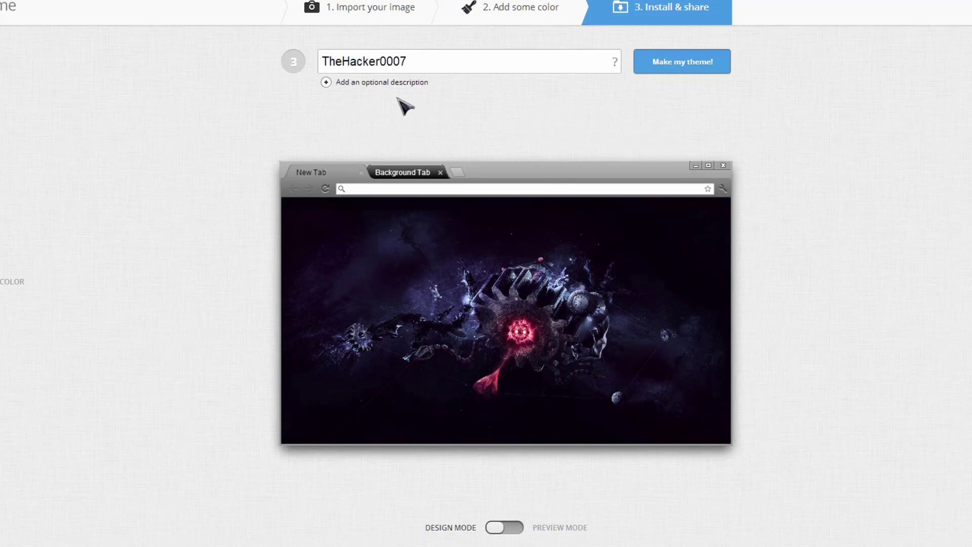
pyautogui.click(327, 82)
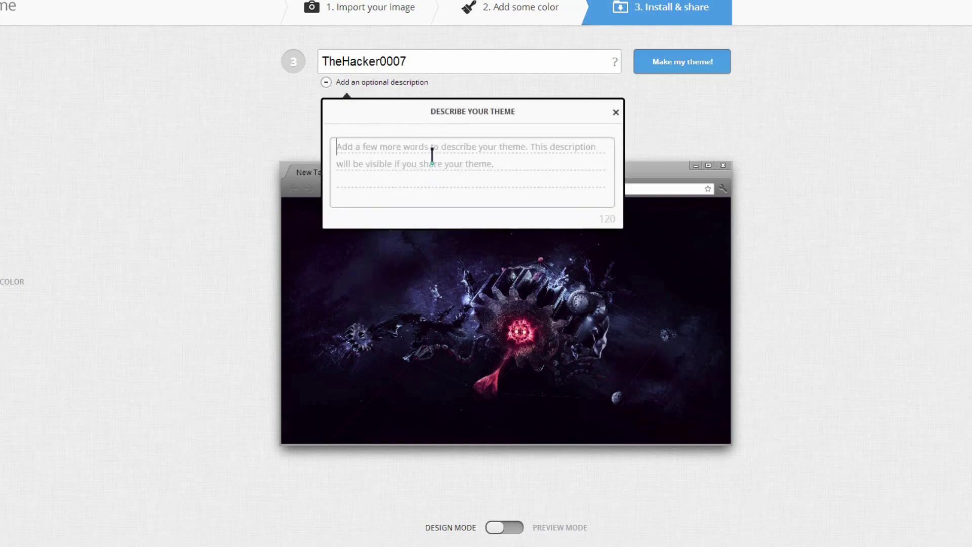
pyautogui.write('abstract theme')
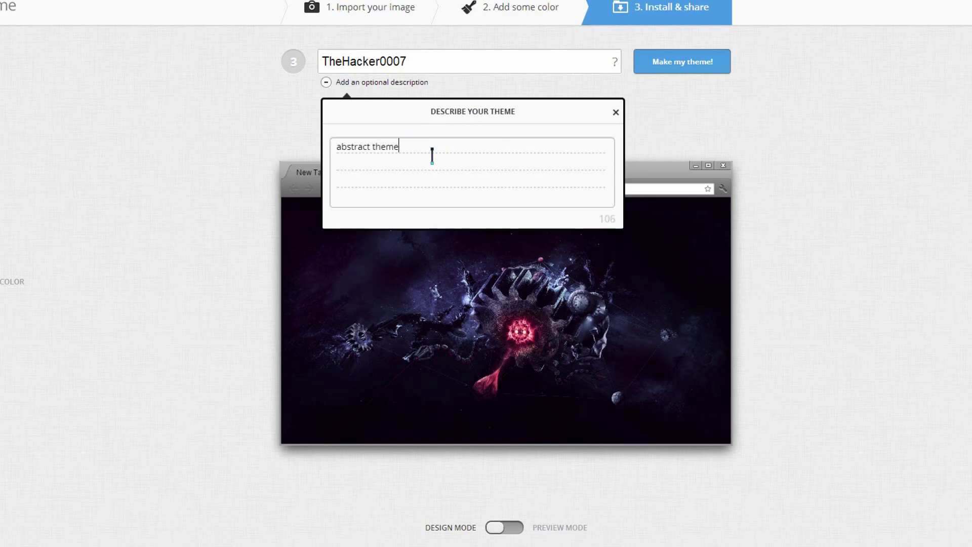
pyautogui.click(616, 112)
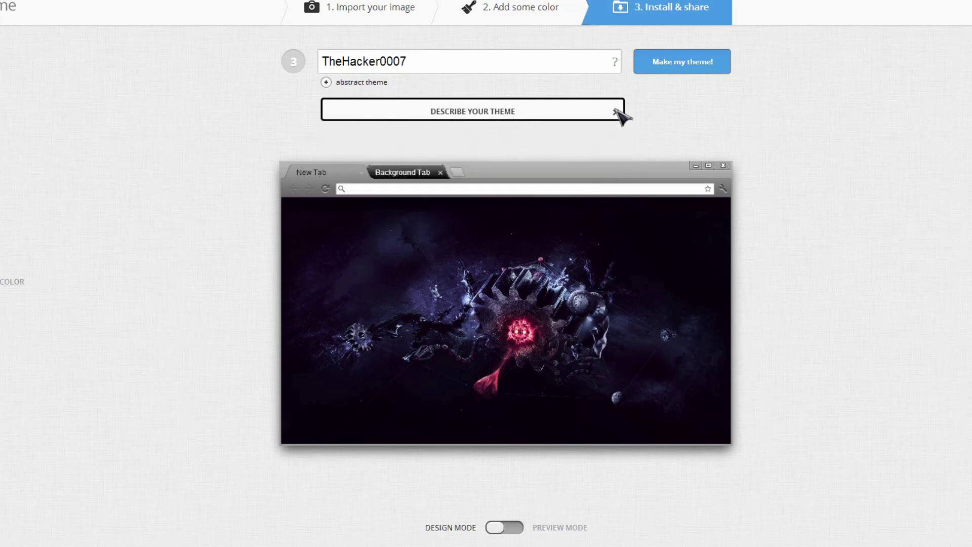
pyautogui.click(685, 74)
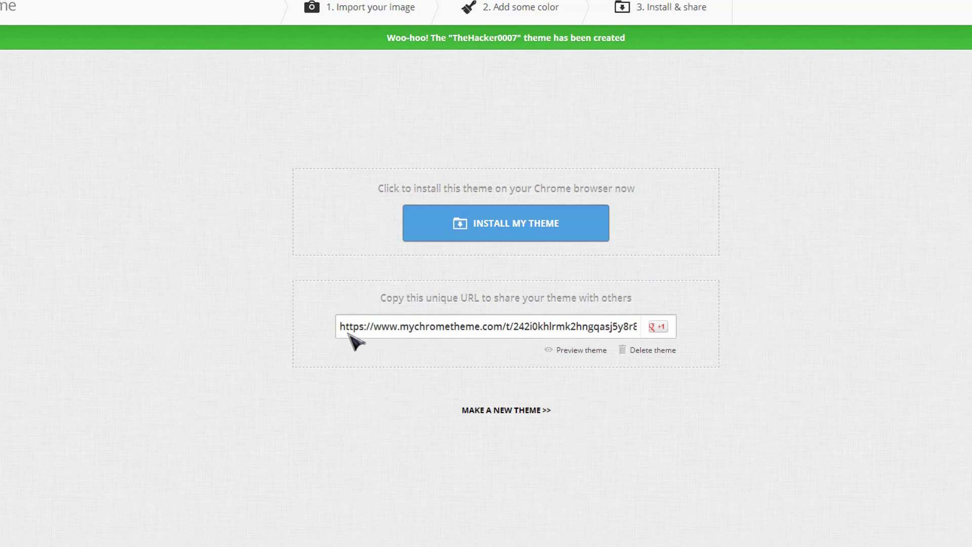
# - Select and deselect the theme's share URL, then begin installing TheHacker0007 into Chrome
pyautogui.moveTo(340, 326); pyautogui.dragTo(767, 326)
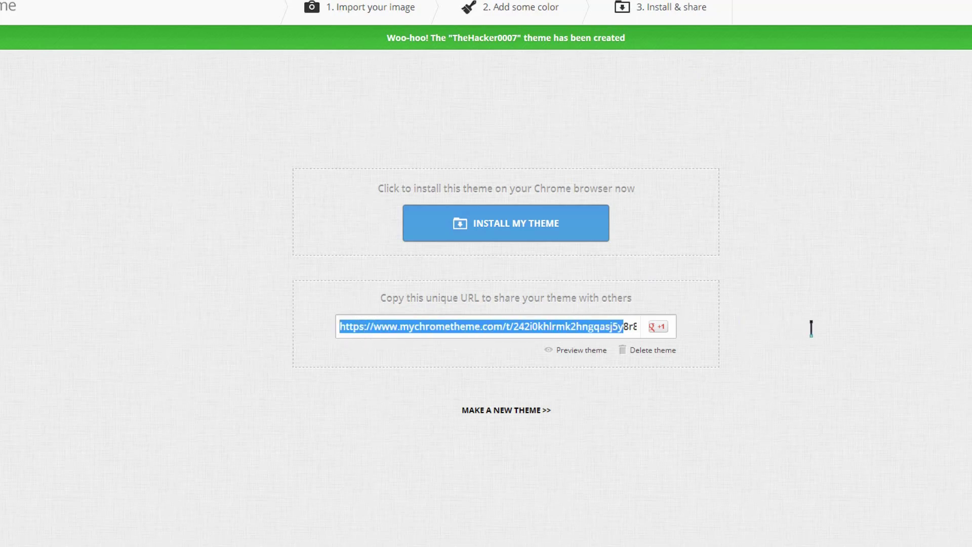
pyautogui.click(626, 332)
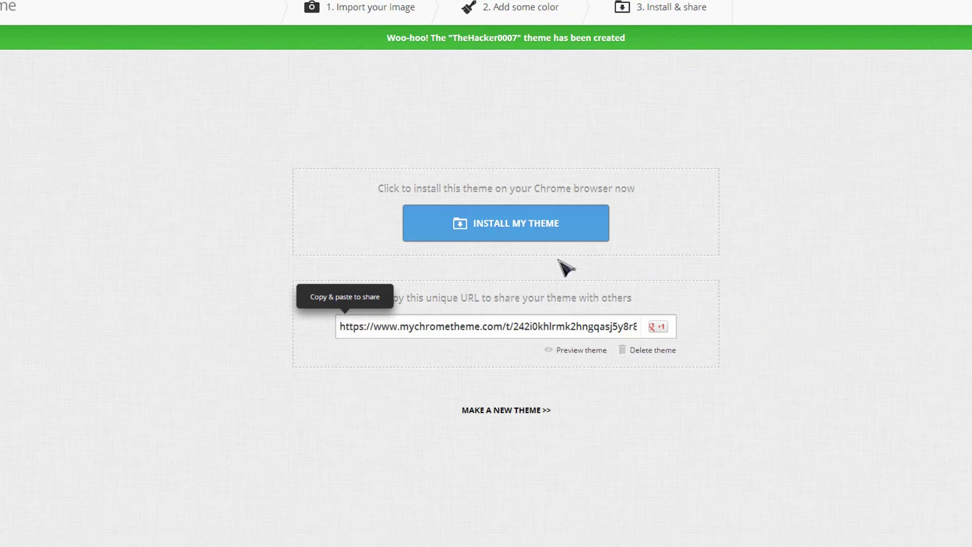
pyautogui.click(539, 227)
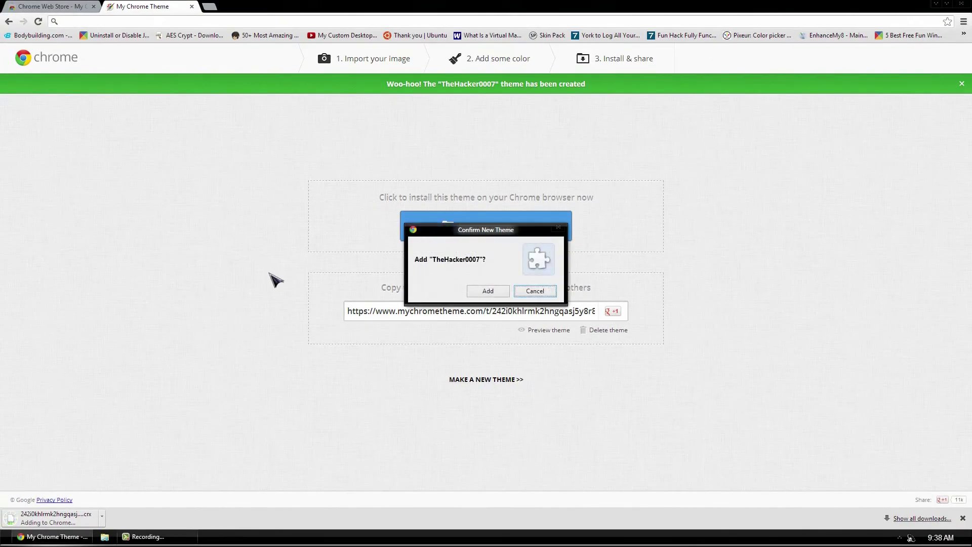
# - Confirm adding TheHacker0007, check the dark new tab page, then open the theme's preview page
pyautogui.click(489, 292)
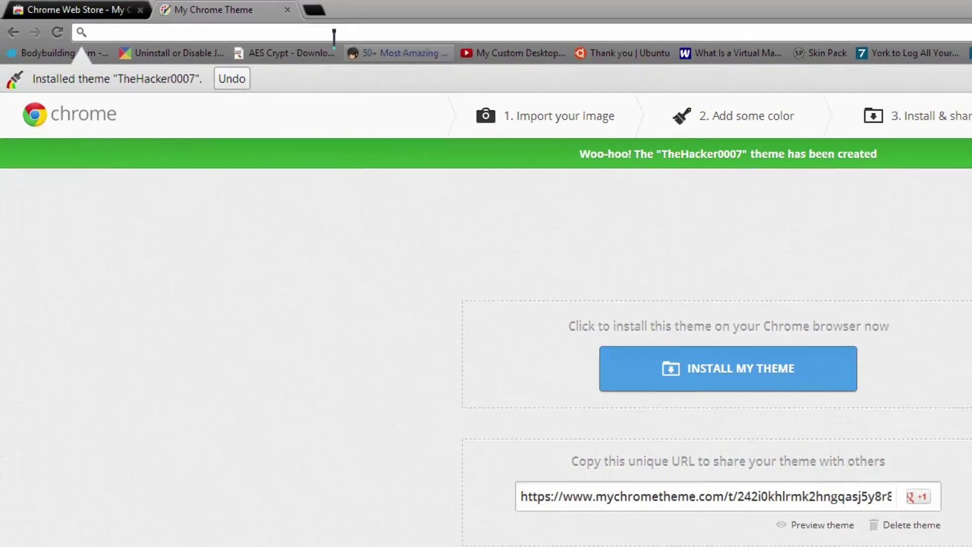
pyautogui.click(341, 11)
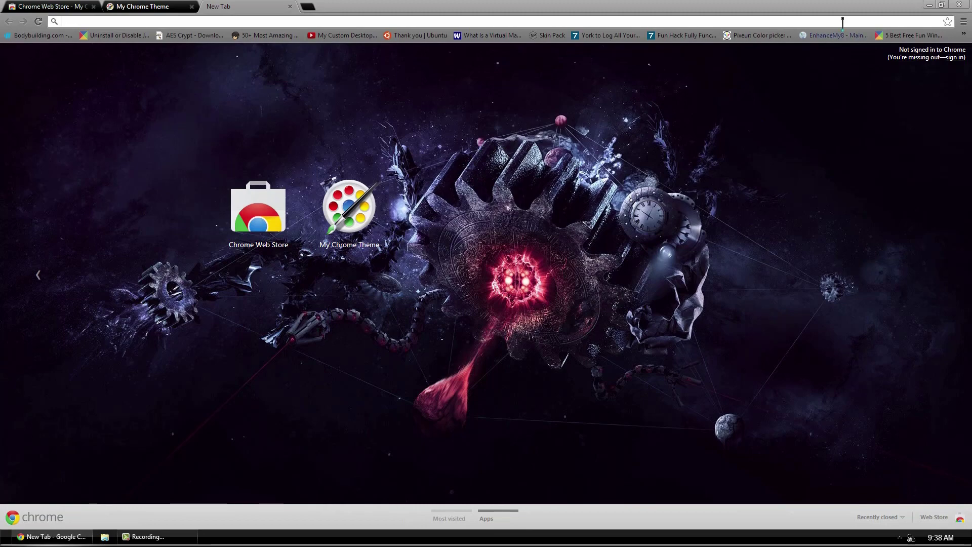
pyautogui.click(116, 7)
pyautogui.click(50, 7)
pyautogui.click(147, 7)
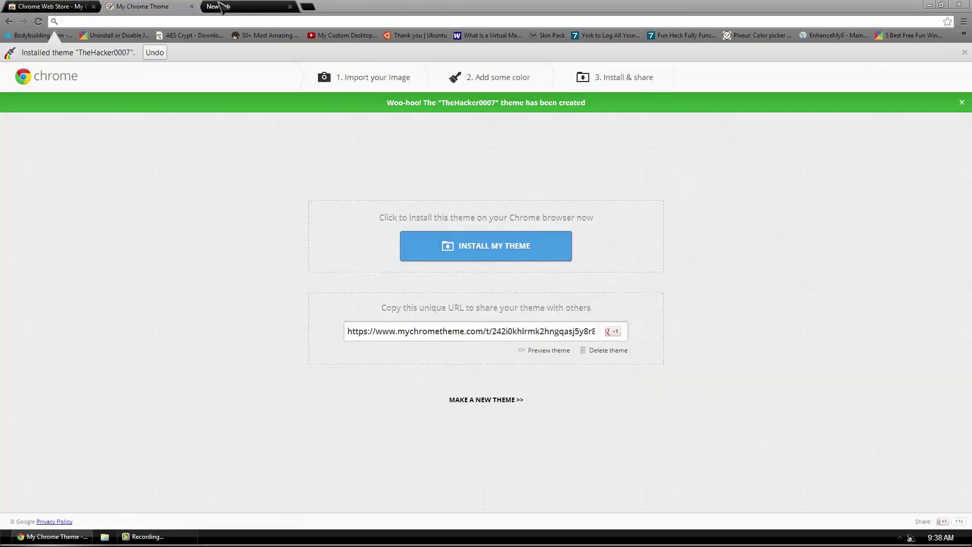
pyautogui.click(221, 6)
pyautogui.click(158, 8)
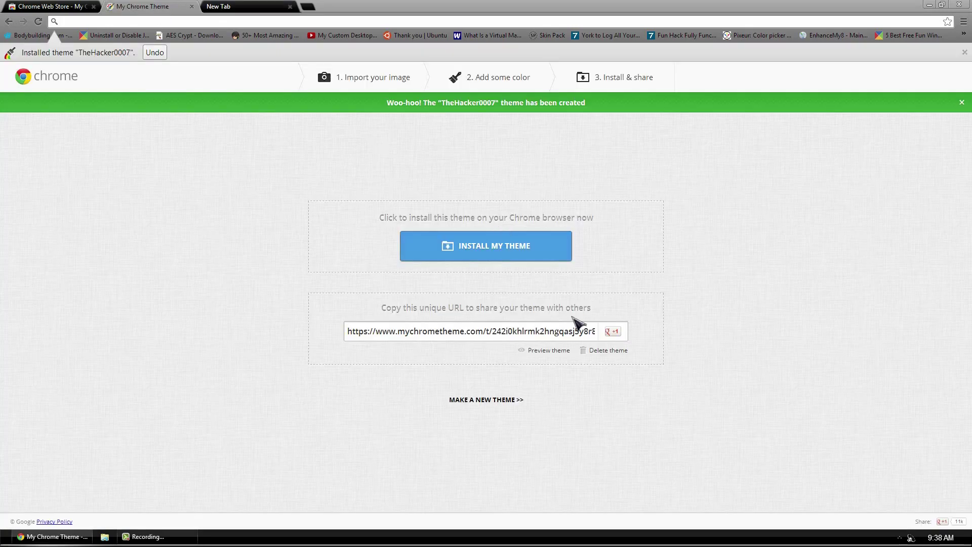
pyautogui.click(548, 350)
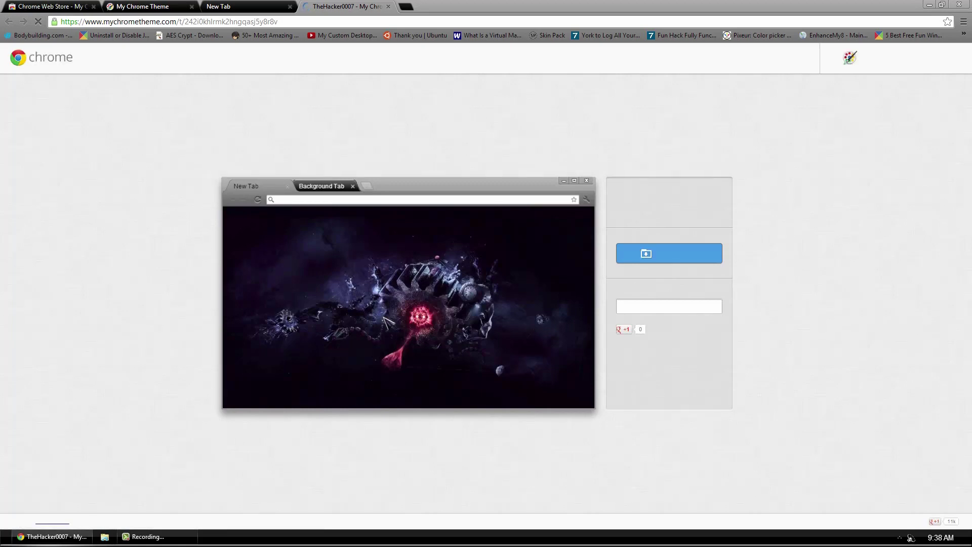